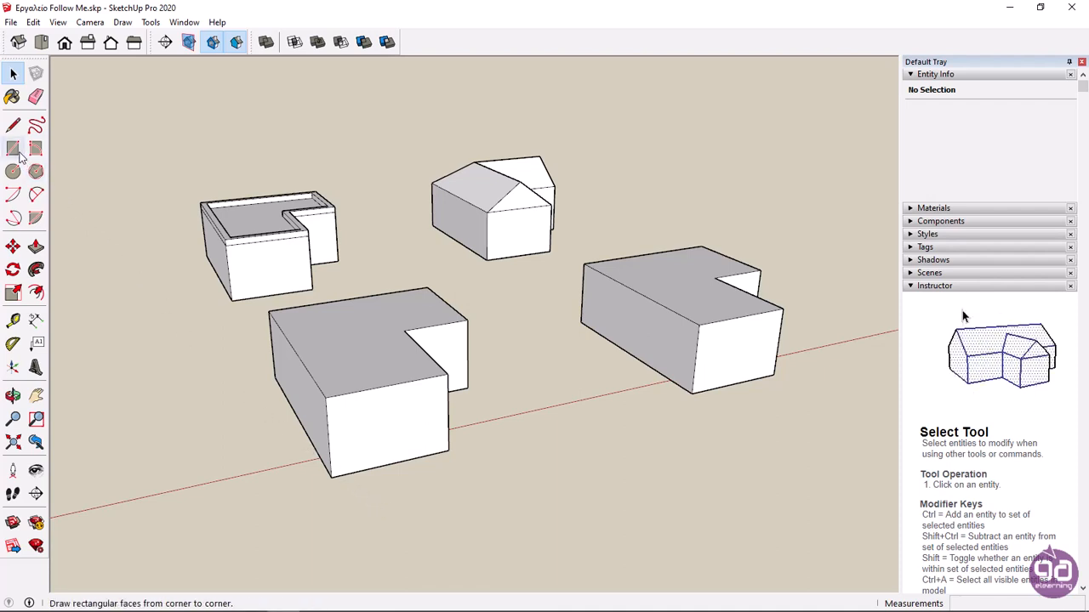
# Draw a vertical 0.3 m by 0.3 m square standing on the front corner of the nearest flat-roofed L-shaped building's roof.
pyautogui.click(17, 151)
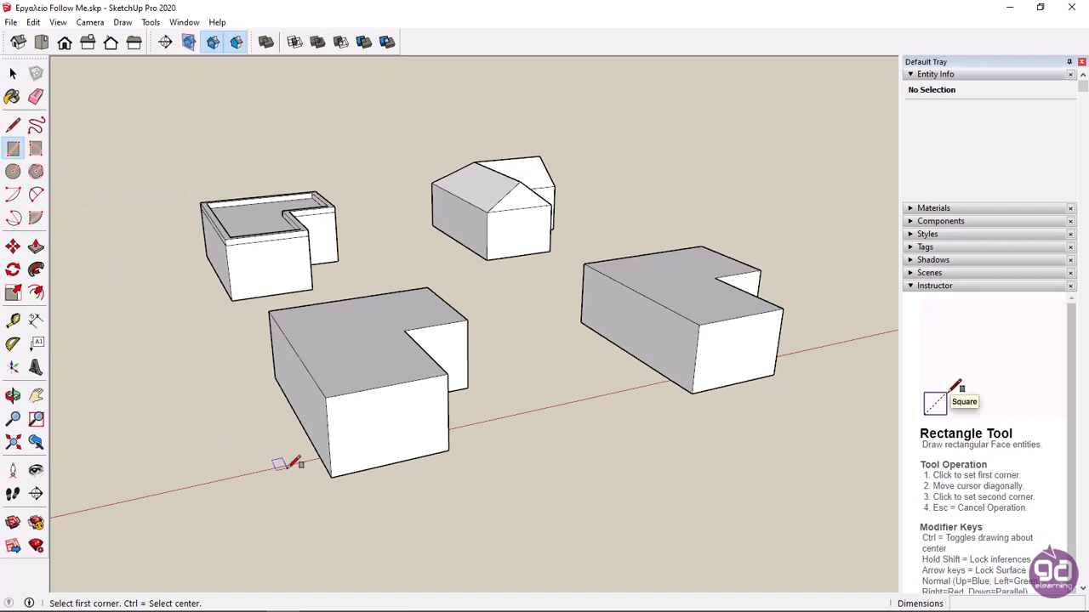
pyautogui.click(326, 398)
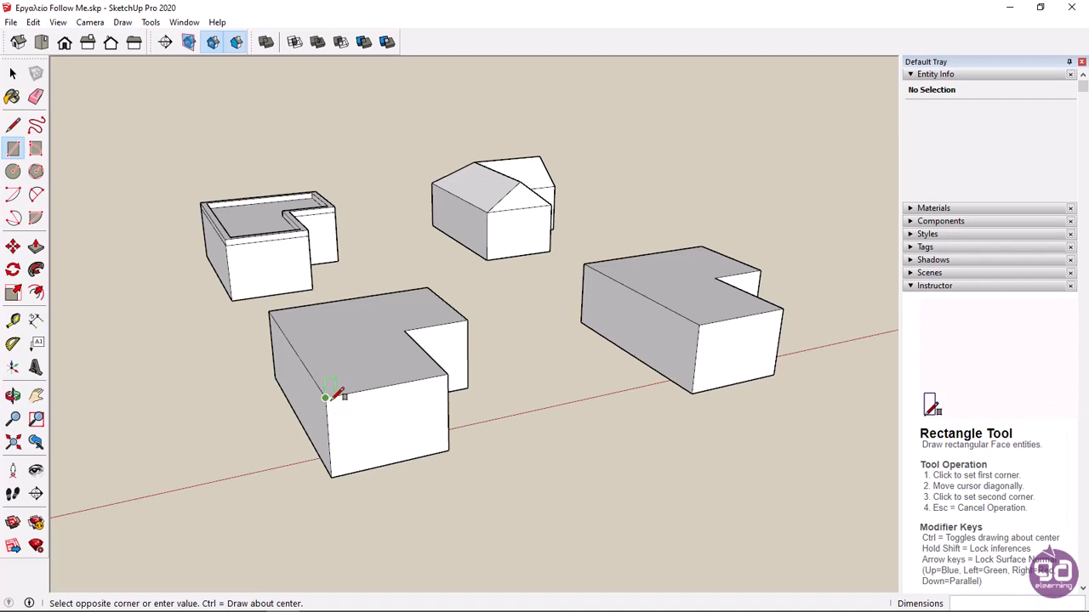
pyautogui.moveTo(333, 393); pyautogui.dragTo(321, 279, button='middle')
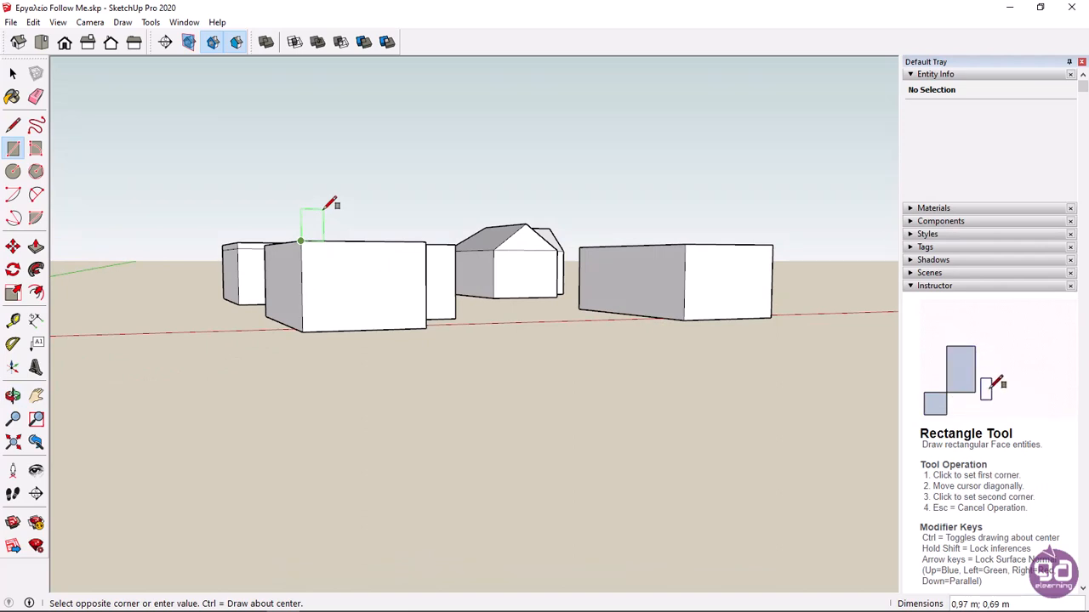
pyautogui.write('0,3')
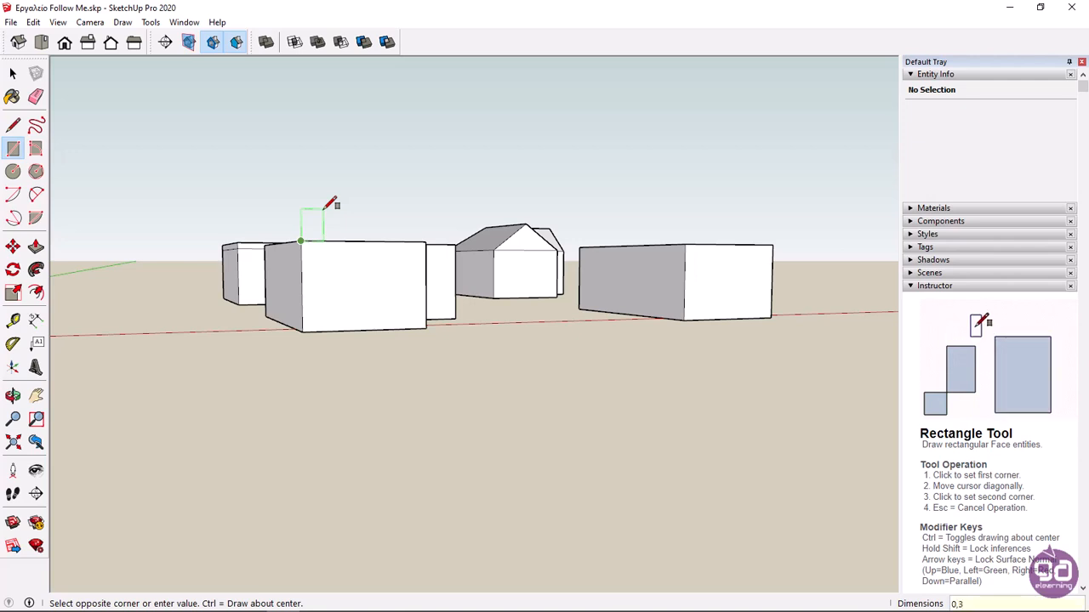
pyautogui.write(';0,3')
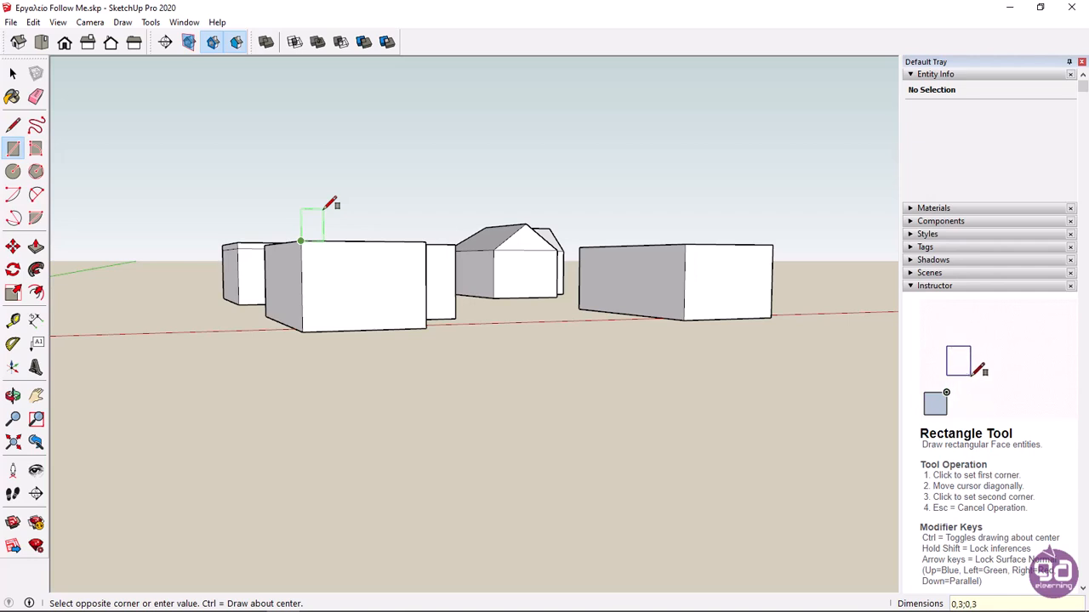
pyautogui.press('Return')
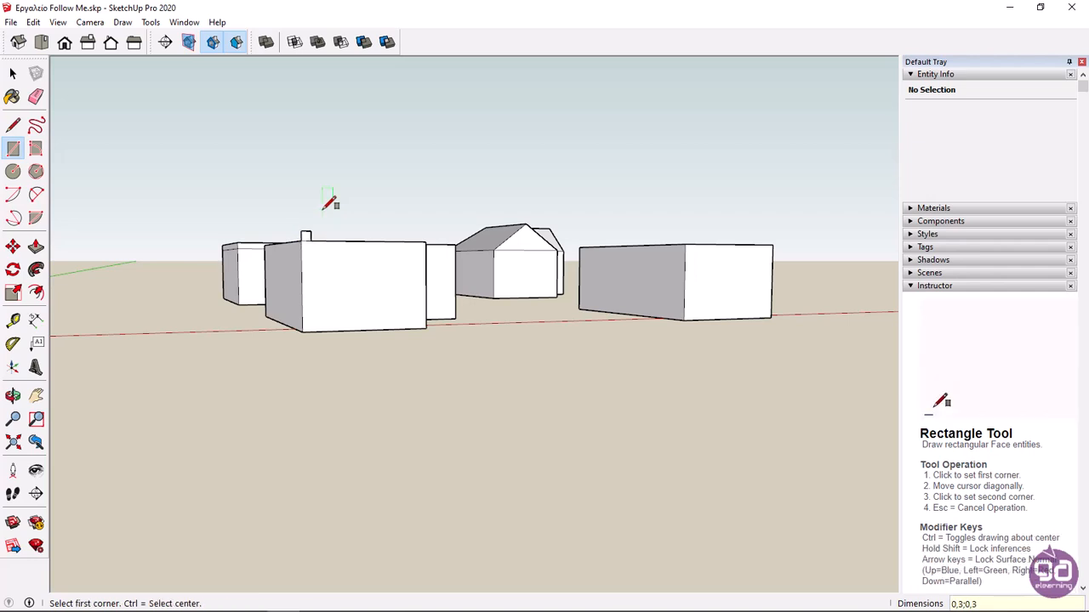
pyautogui.moveTo(330, 204); pyautogui.dragTo(352, 273, button='middle')
pyautogui.press('space')
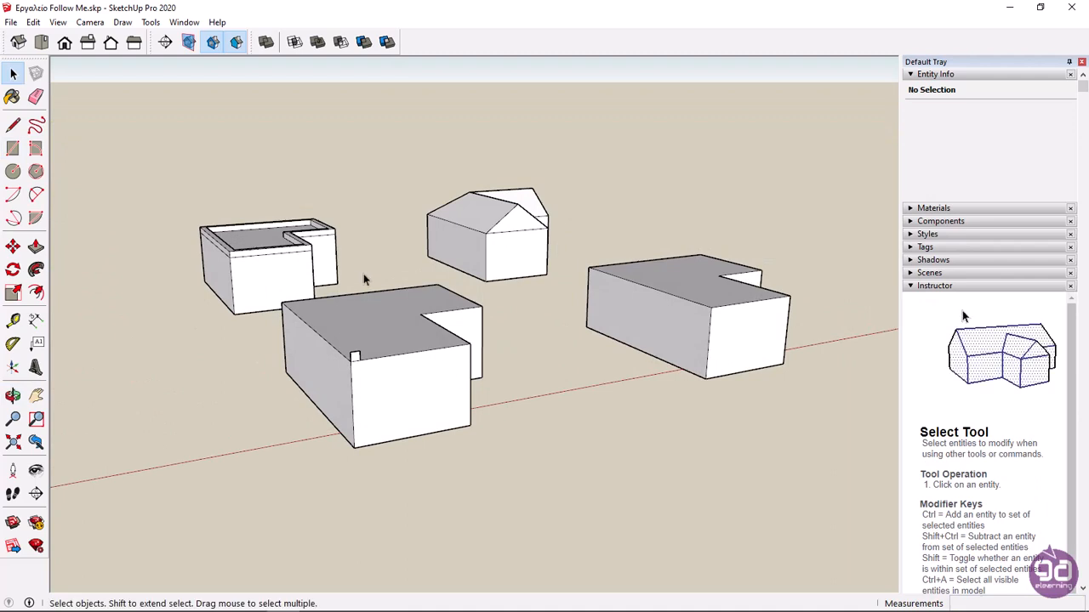
# Extrude the small square with Follow Me around the whole roof perimeter to form a parapet.
pyautogui.click(153, 24)
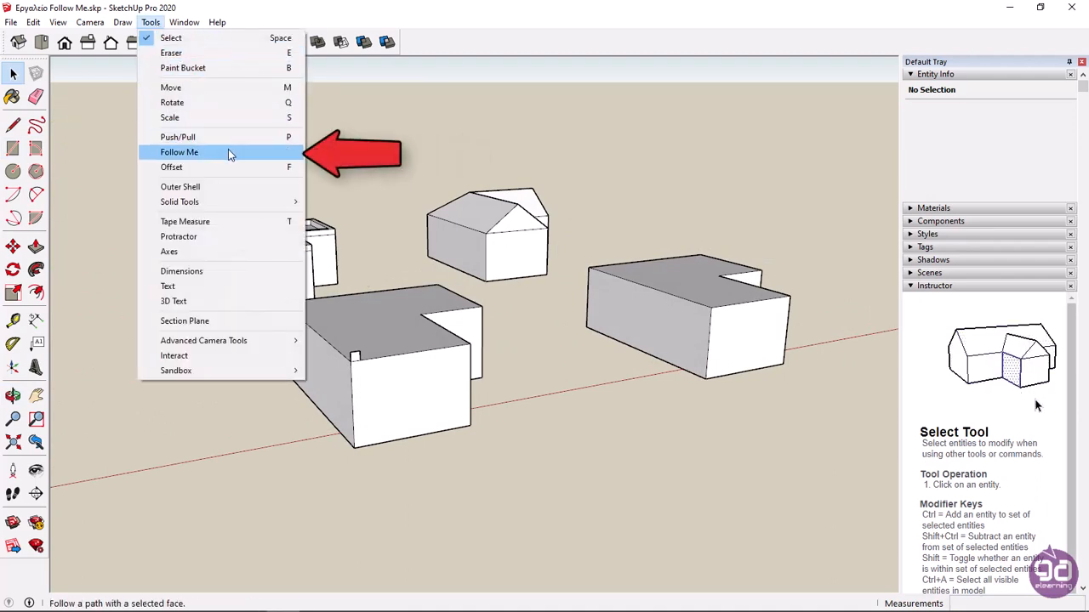
pyautogui.click(97, 194)
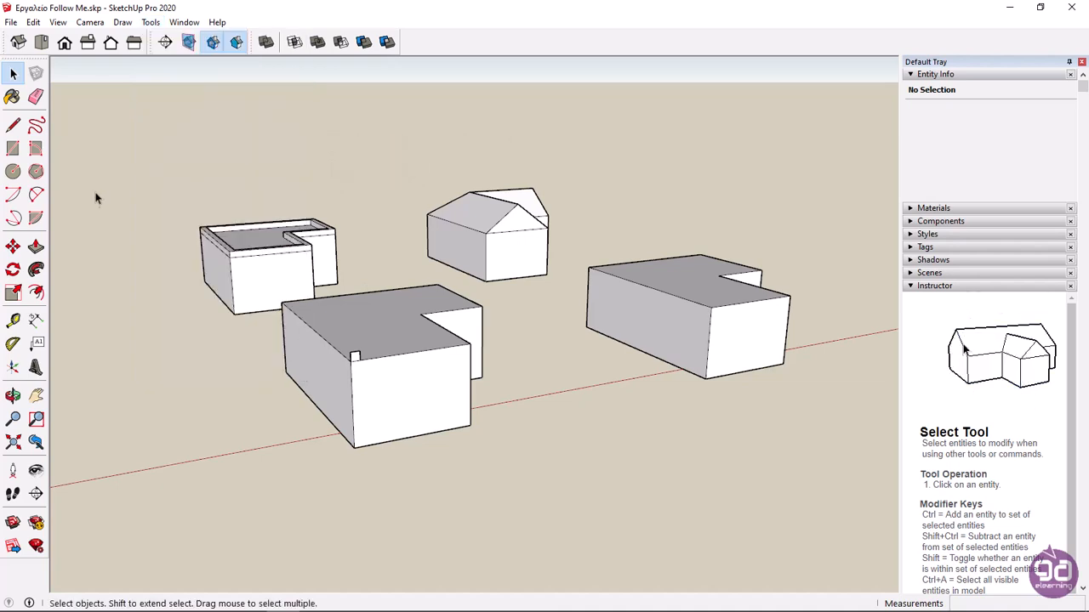
pyautogui.click(40, 272)
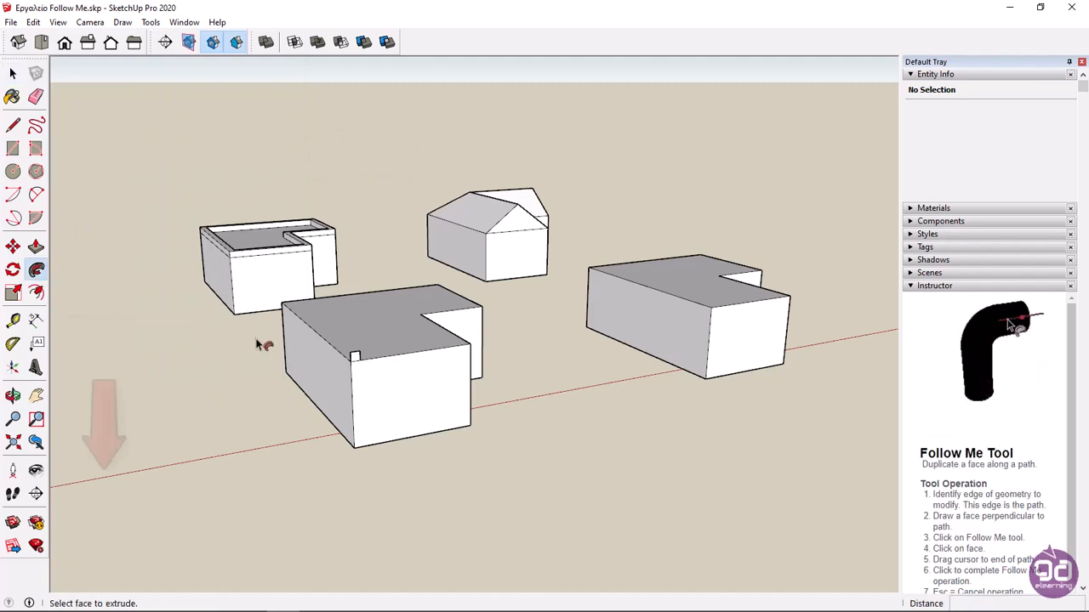
pyautogui.click(357, 358)
pyautogui.scroll(2, 357, 359)
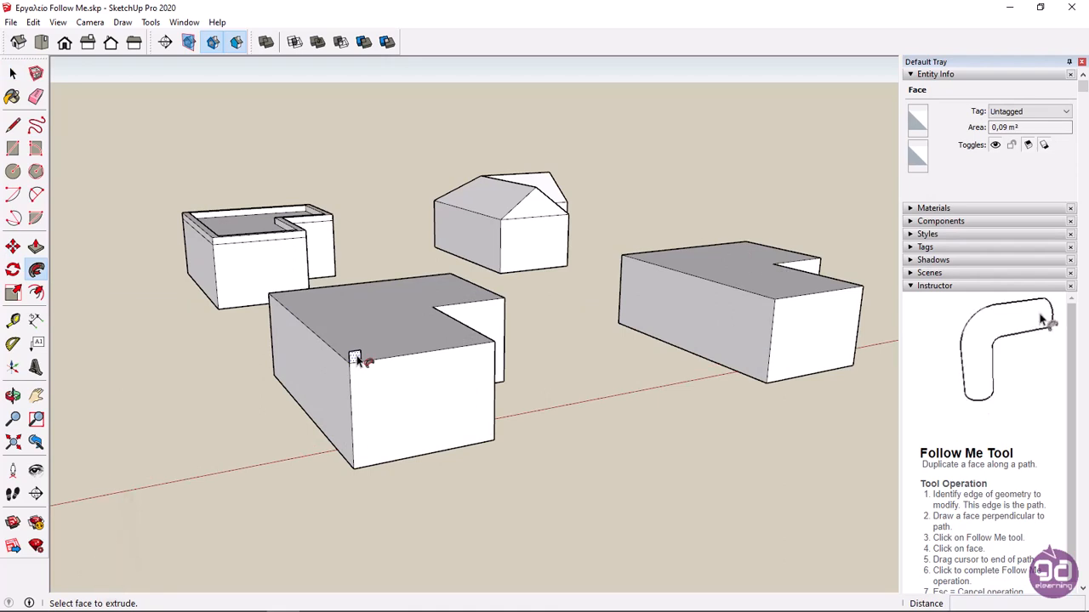
pyautogui.click(357, 361)
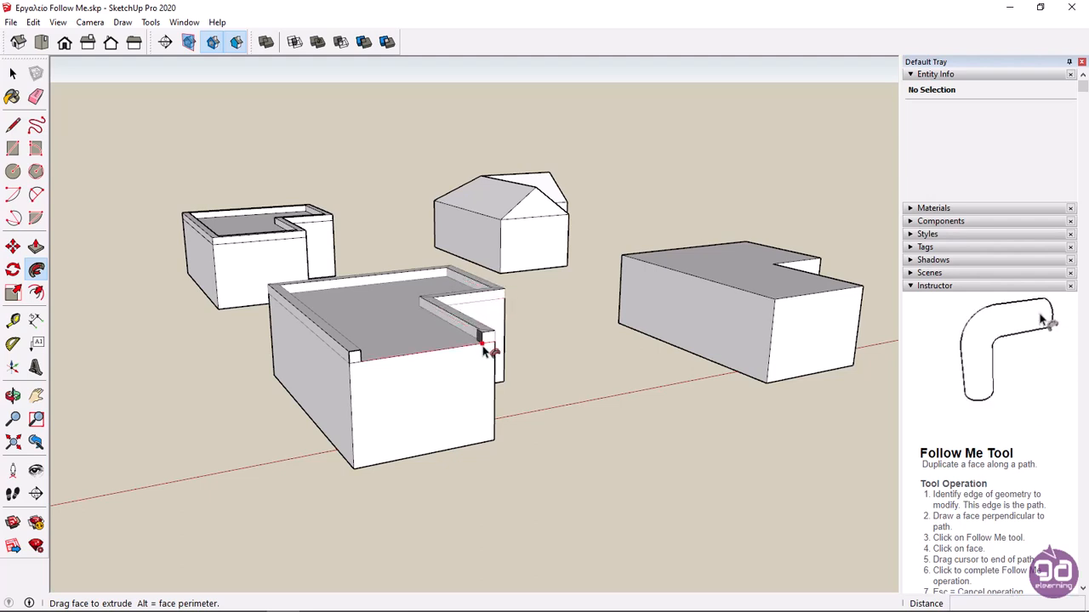
pyautogui.click(355, 365)
pyautogui.moveTo(486, 377)
pyautogui.mouseDown(button='middle')
pyautogui.moveTo(535, 357)
pyautogui.moveTo(549, 387)
pyautogui.moveTo(720, 409)
pyautogui.moveTo(613, 416)
pyautogui.moveTo(516, 394)
pyautogui.moveTo(496, 369)
pyautogui.mouseUp(button='middle')
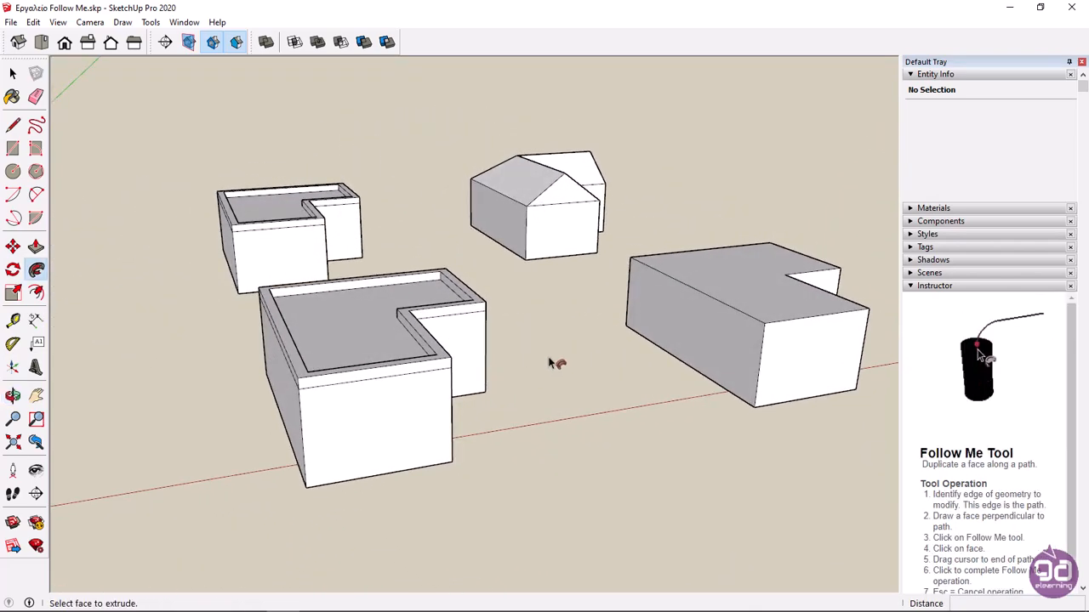
pyautogui.press('space')
# Draw a diagonal line across the second L-shaped building's flat roof, from the inner corner to the opposite outer corner.
pyautogui.moveTo(611, 367); pyautogui.dragTo(349, 392, button='middle')
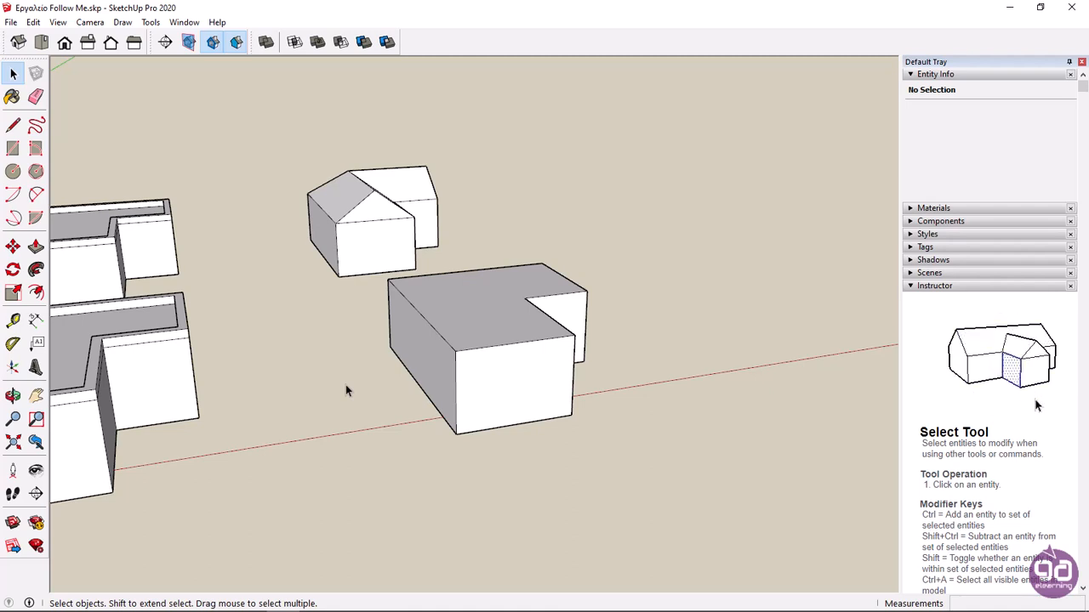
pyautogui.click(12, 125)
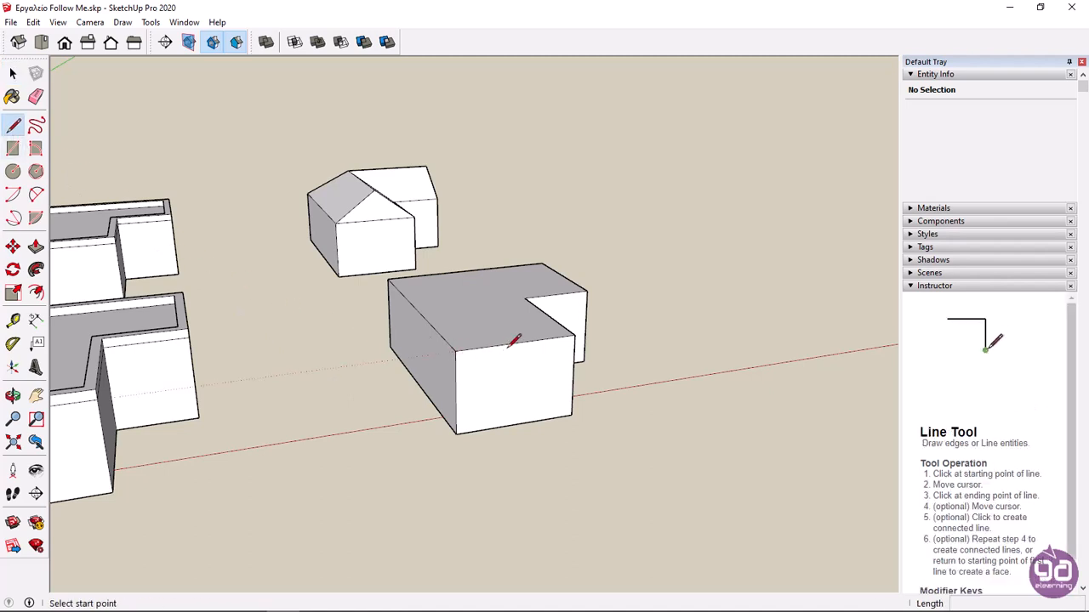
pyautogui.click(524, 298)
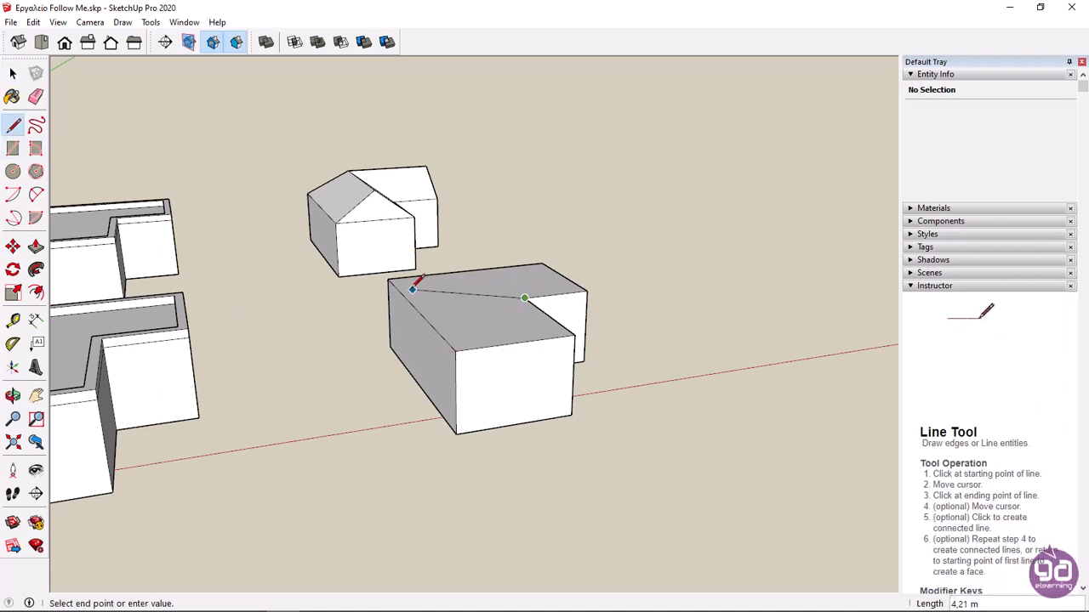
pyautogui.click(389, 279)
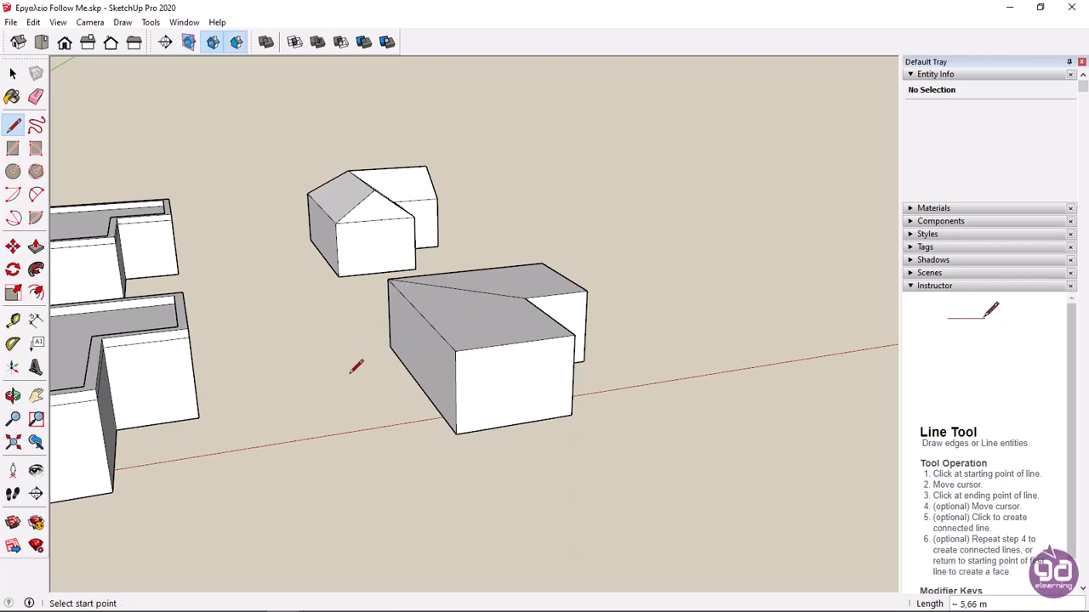
# Draw two center lines on that roof, from the midpoint of each wing's end edge to the midpoint of the diagonal.
pyautogui.click(516, 342)
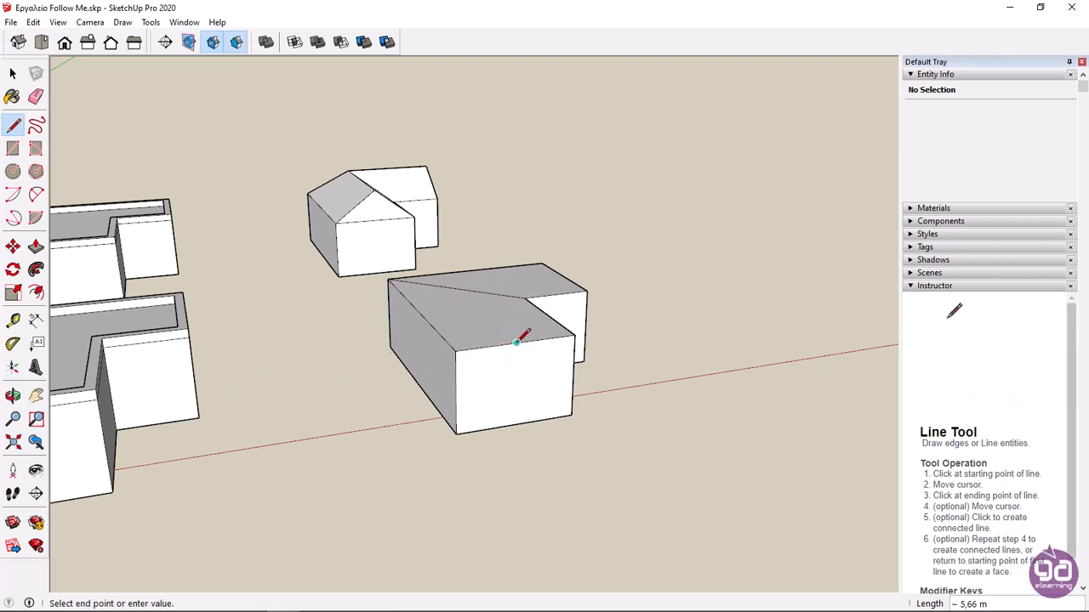
pyautogui.click(454, 288)
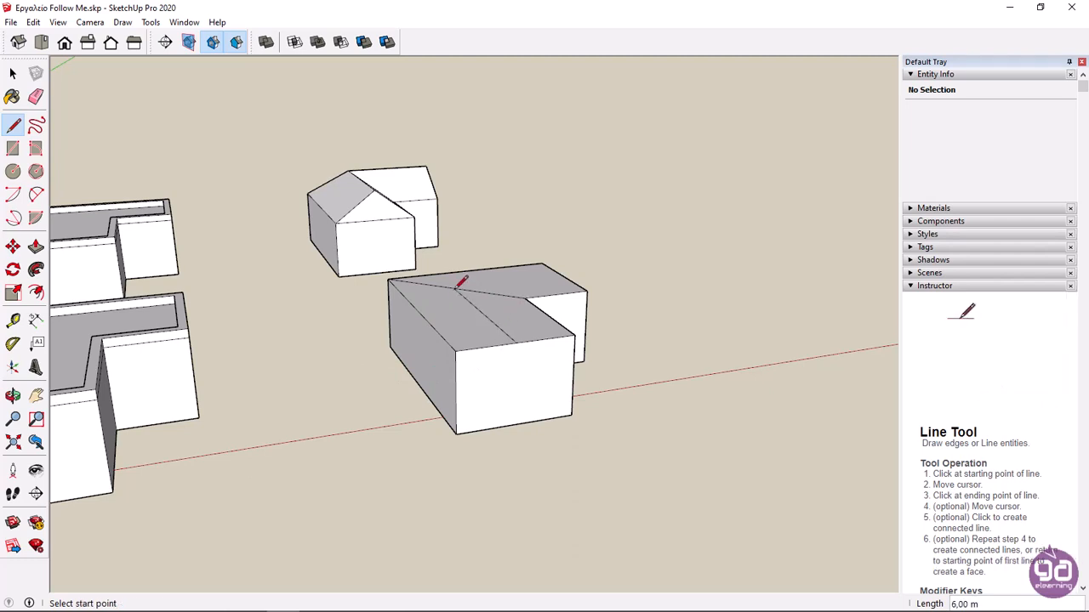
pyautogui.click(563, 277)
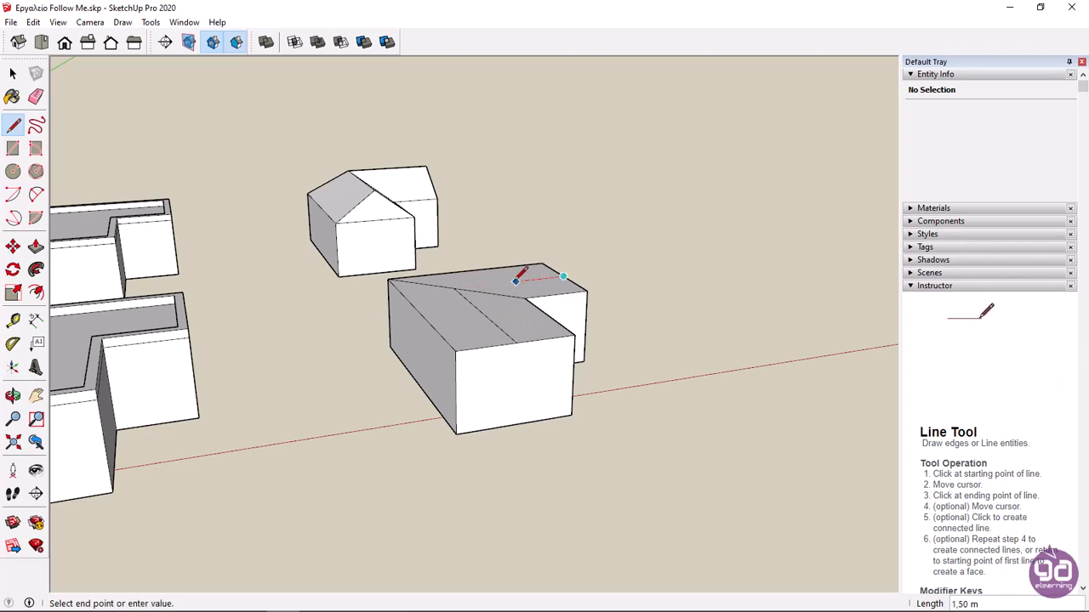
pyautogui.click(455, 287)
pyautogui.press('space')
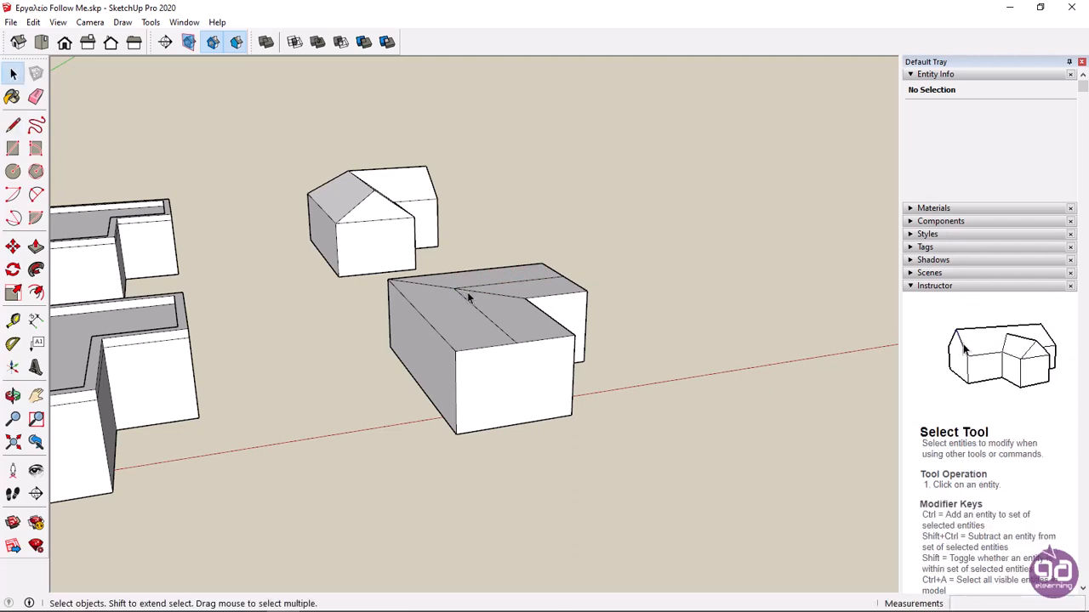
# Delete both halves of the diagonal line, keeping the L-shaped center path on the roof.
pyautogui.click(501, 296)
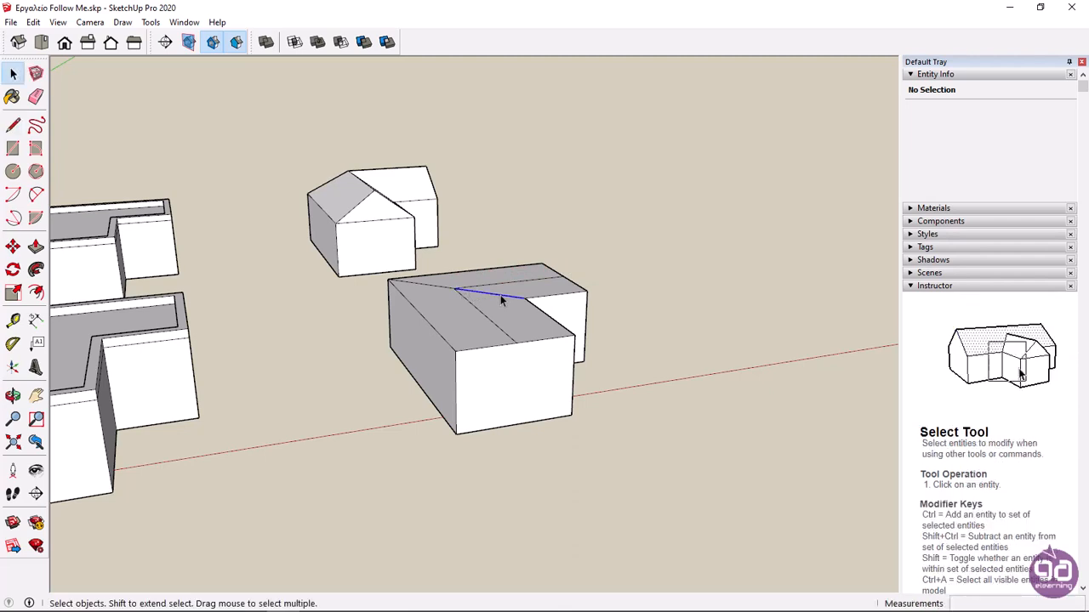
pyautogui.keyDown('ctrl'); pyautogui.click(438, 290); pyautogui.keyUp('ctrl')
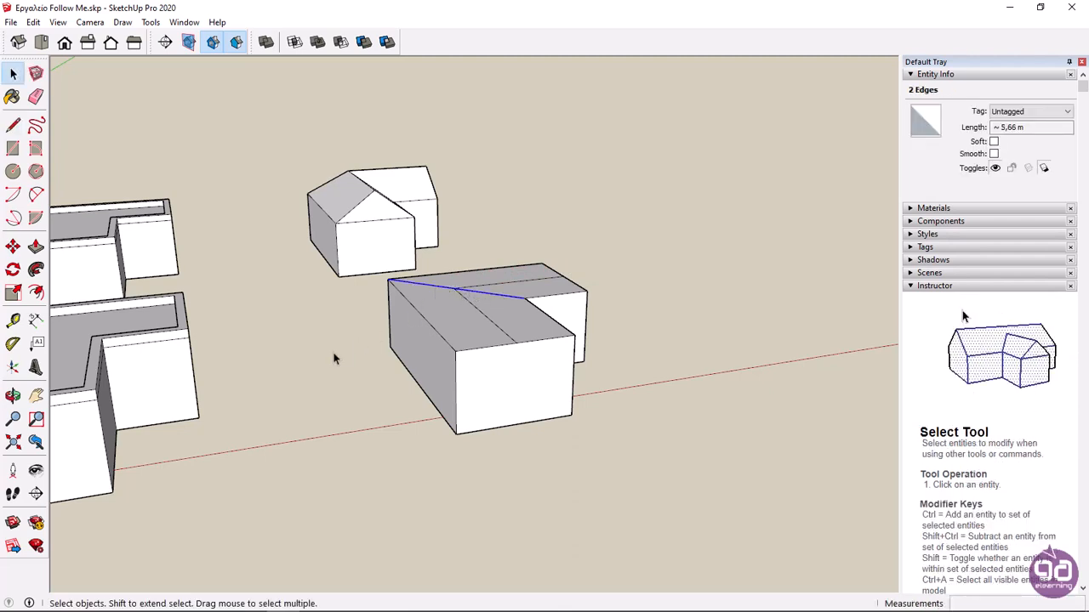
pyautogui.press('Delete')
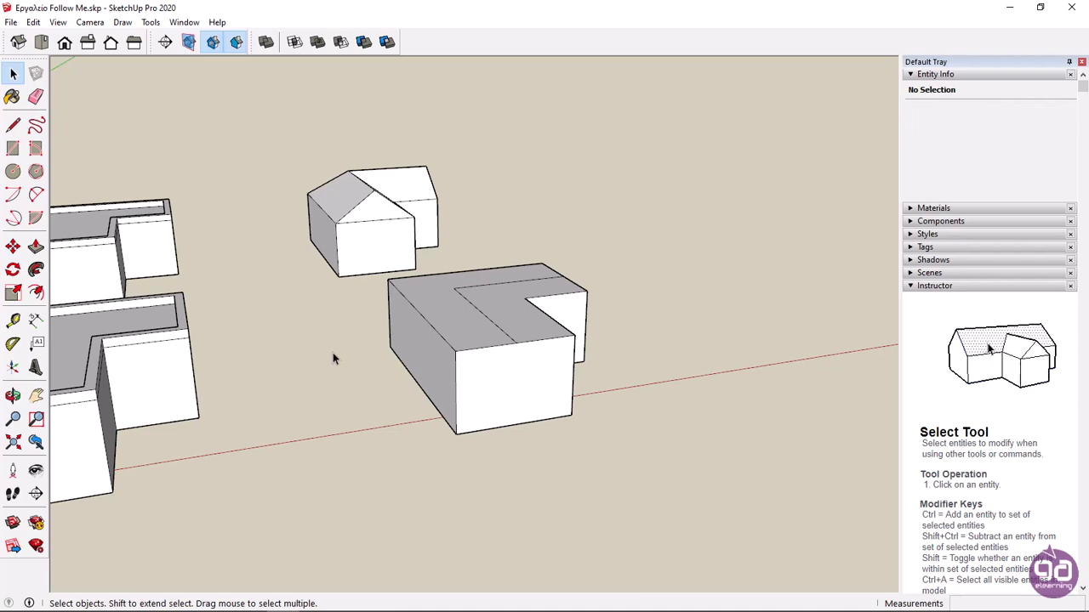
# Draw a vertical triangular gable with 2.5 m sloping sides above the front wall, centered on its midpoint, and remove its vertical center line.
pyautogui.click(13, 126)
pyautogui.click(13, 126)
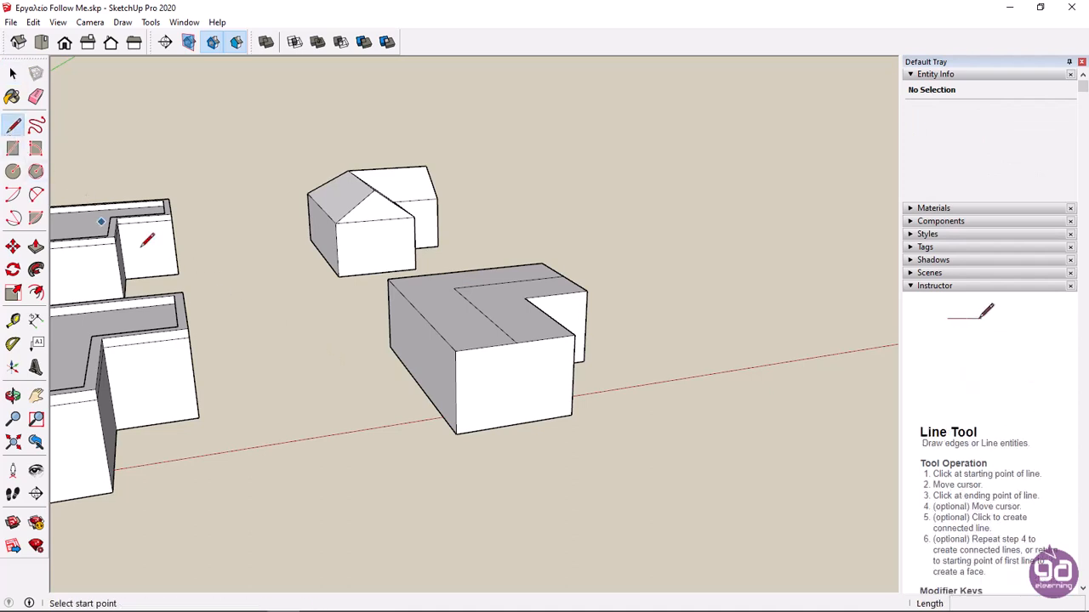
pyautogui.click(516, 342)
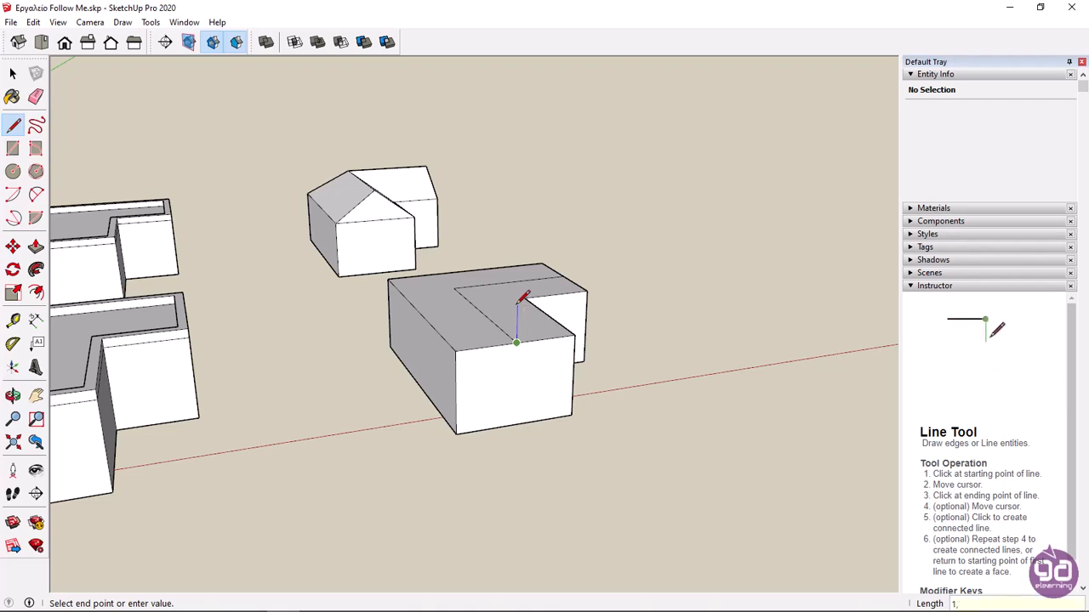
pyautogui.press('Return')
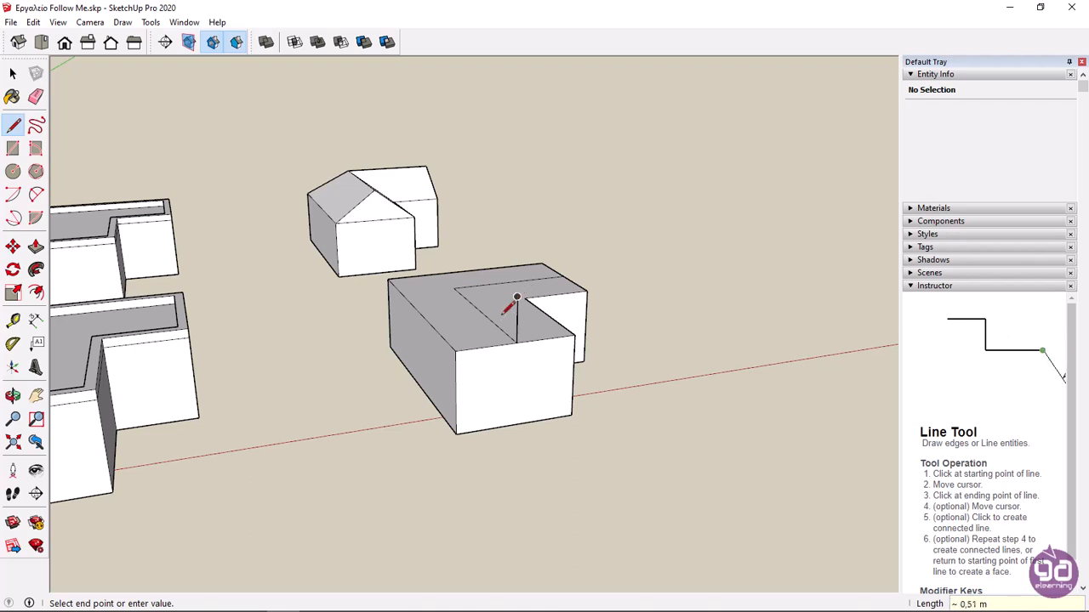
pyautogui.click(456, 349)
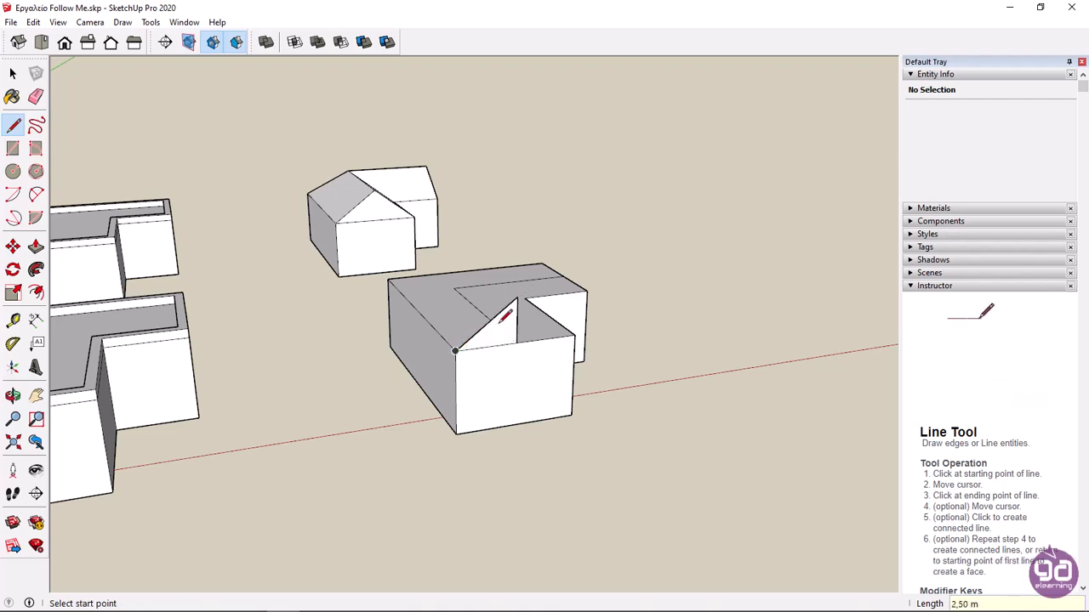
pyautogui.click(516, 297)
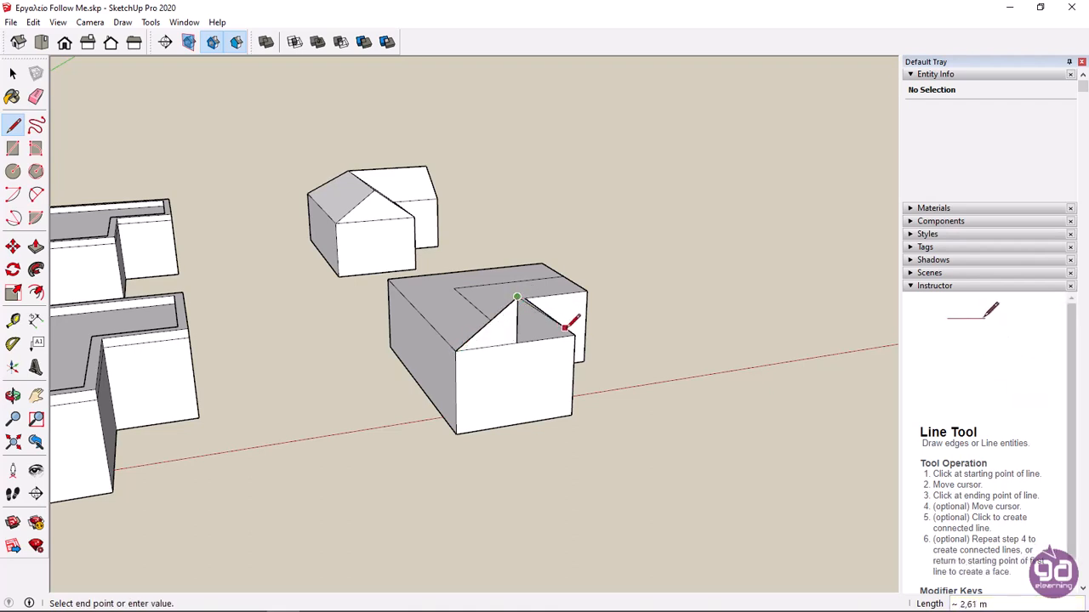
pyautogui.click(575, 334)
pyautogui.press('space')
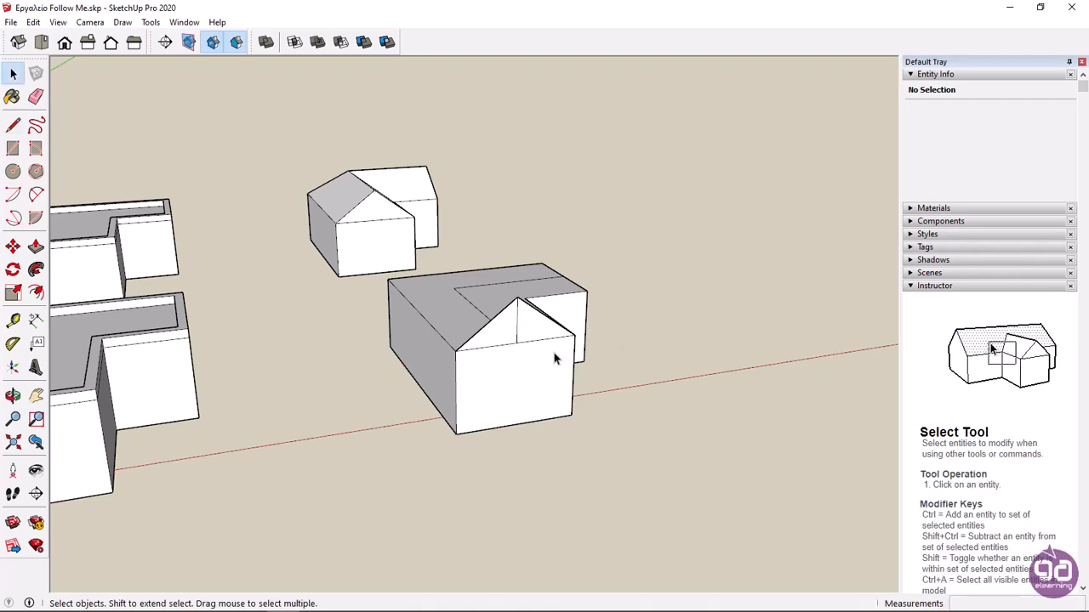
pyautogui.click(630, 403)
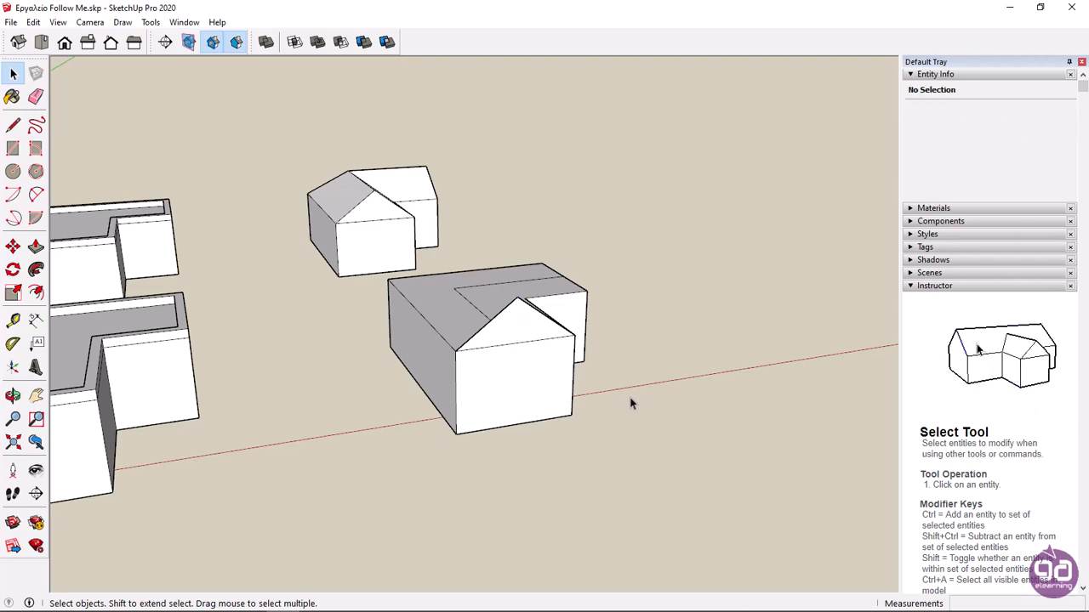
# Extrude the triangular gable with Follow Me along the L-shaped center path to the end of the other wing.
pyautogui.moveTo(748, 316); pyautogui.dragTo(413, 332, button='middle')
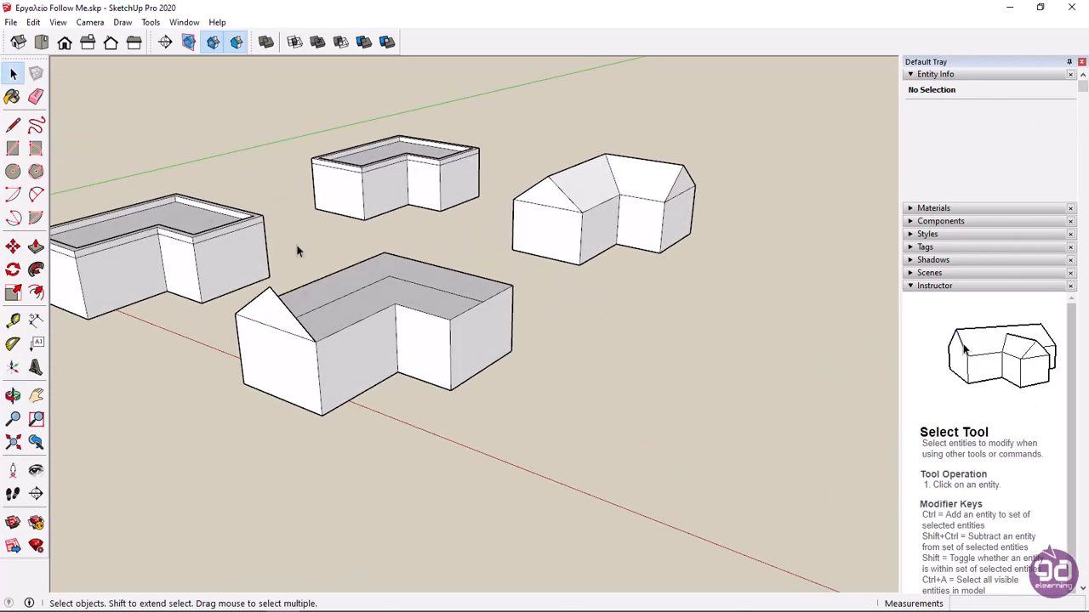
pyautogui.click(42, 268)
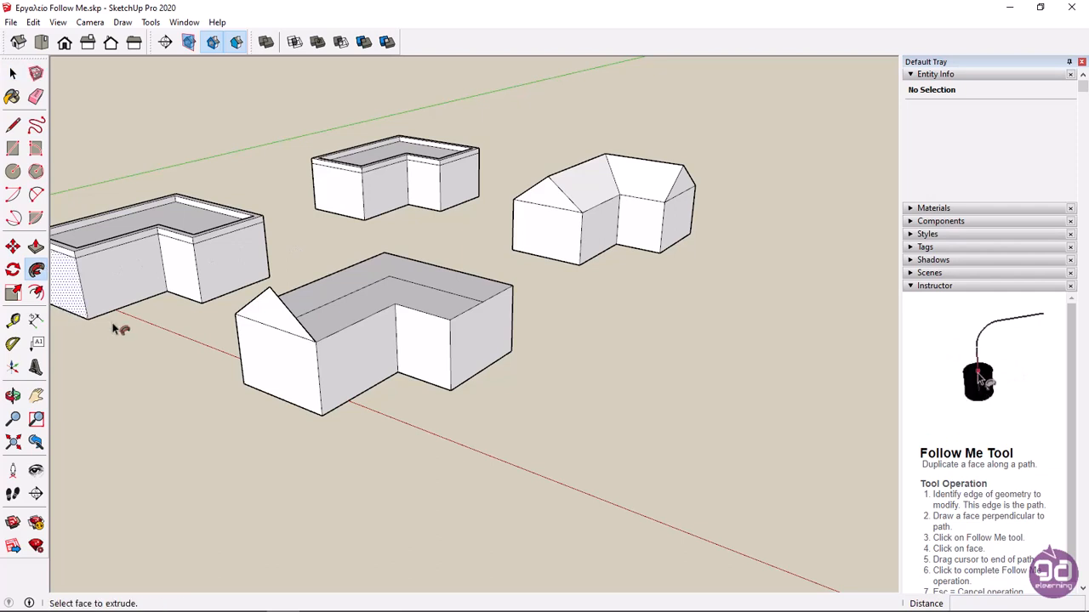
pyautogui.click(272, 313)
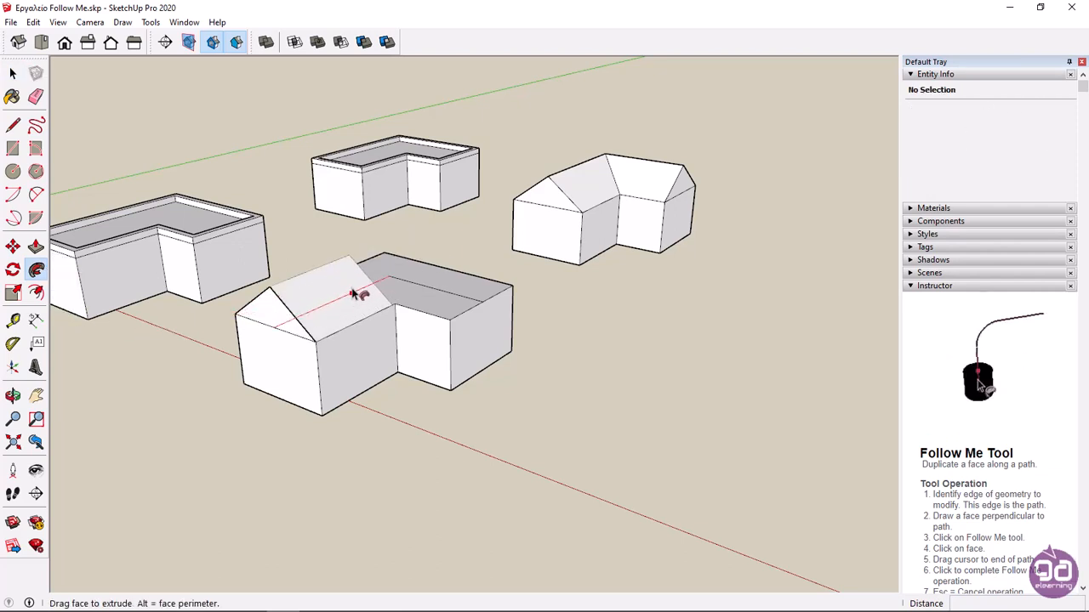
pyautogui.click(485, 307)
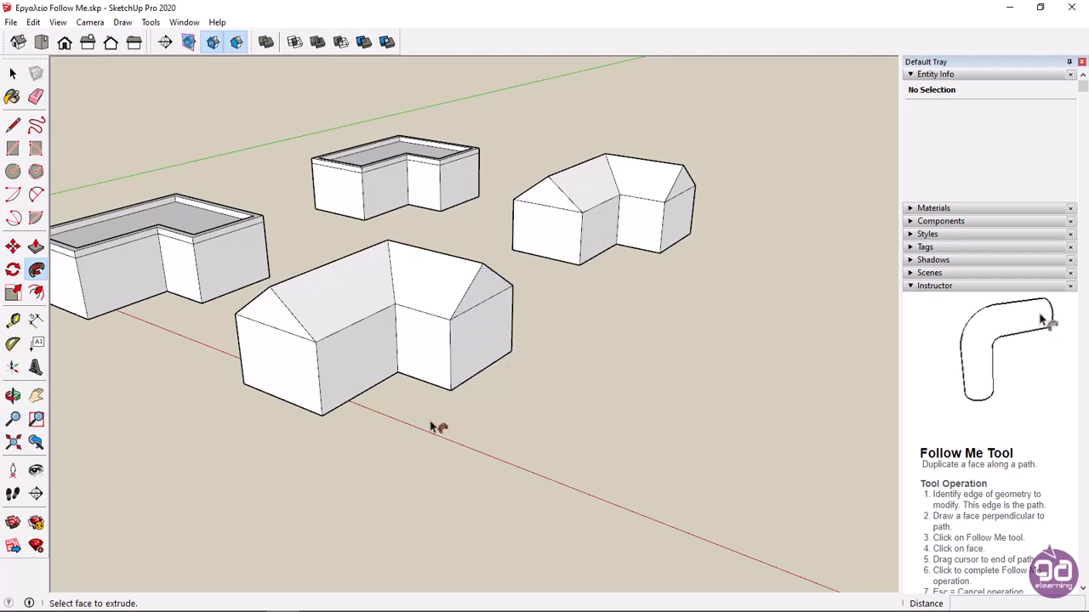
# Undo the Follow Me extrusion of the gabled roof, restoring the triangular gable face and the L-shaped center path.
pyautogui.press('o')
pyautogui.moveTo(456, 418)
pyautogui.mouseDown()
pyautogui.moveTo(610, 416)
pyautogui.moveTo(445, 424)
pyautogui.mouseUp()
pyautogui.press('Escape')
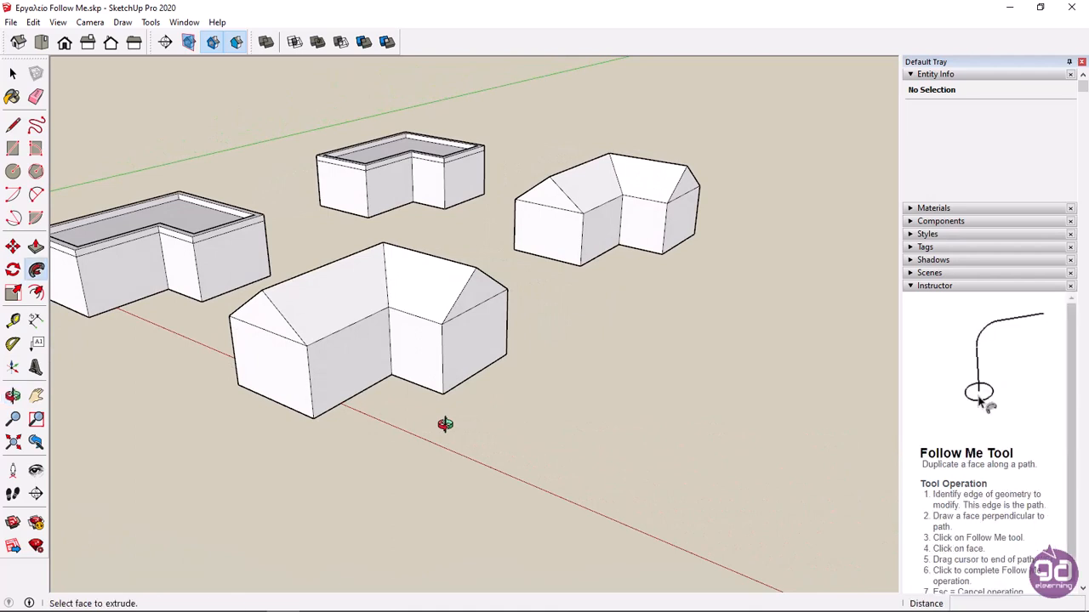
pyautogui.press('space')
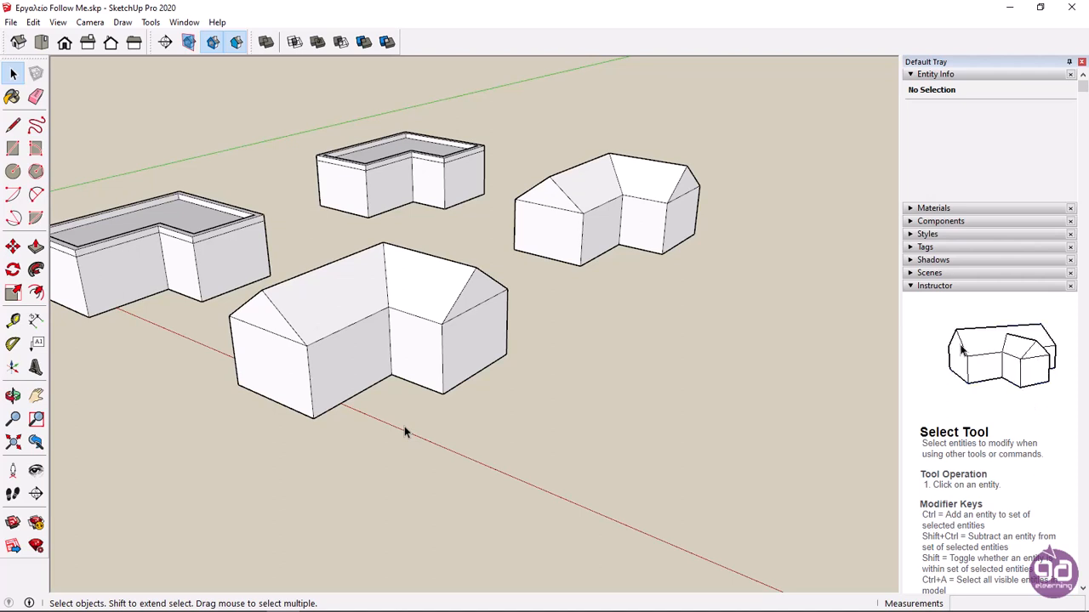
pyautogui.hotkey('ctrl', 'z')
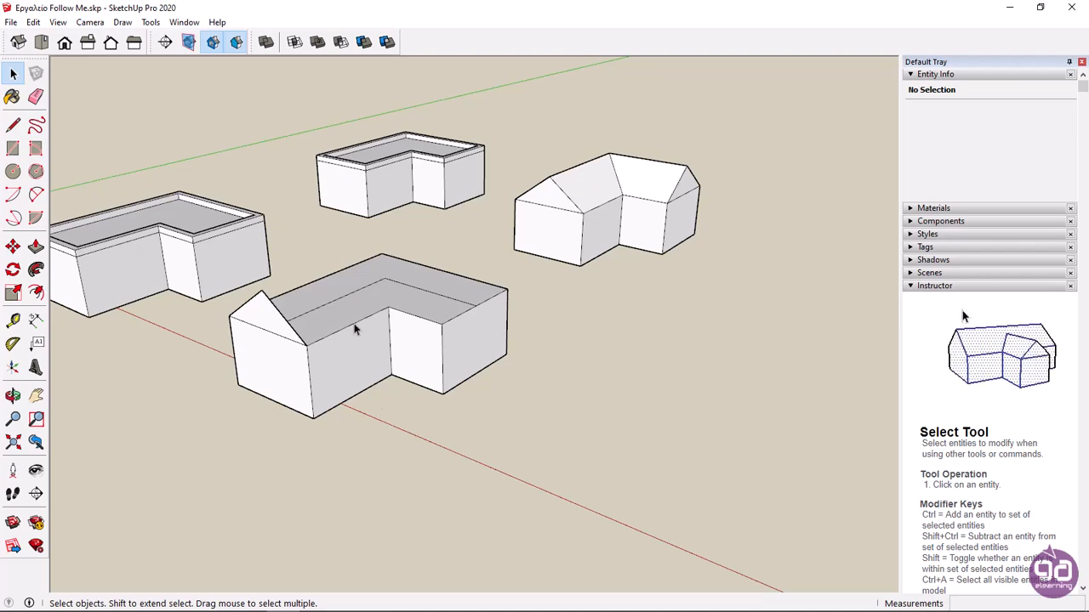
# Preselect both edges of the L-shaped center path and extrude the triangular gable face along them with Follow Me.
pyautogui.click(346, 296)
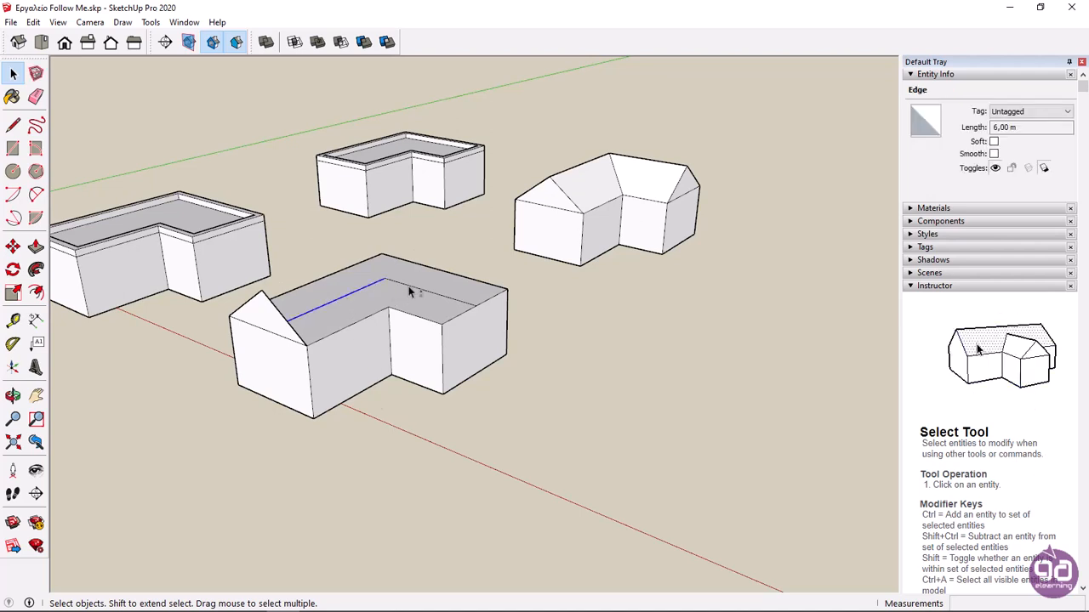
pyautogui.keyDown('shift'); pyautogui.click(408, 286); pyautogui.keyUp('shift')
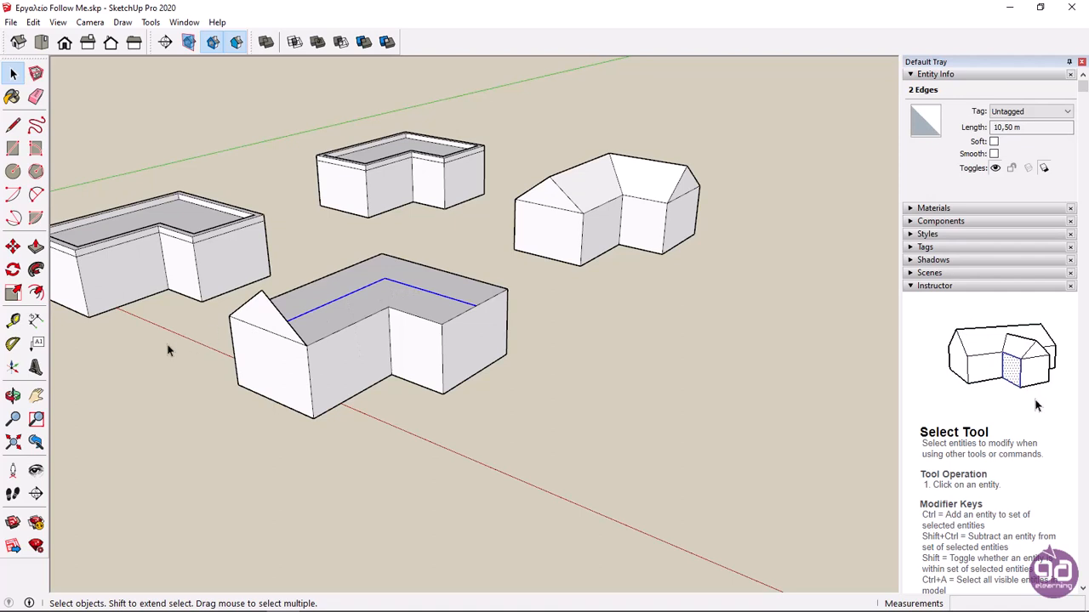
pyautogui.click(37, 271)
pyautogui.click(271, 325)
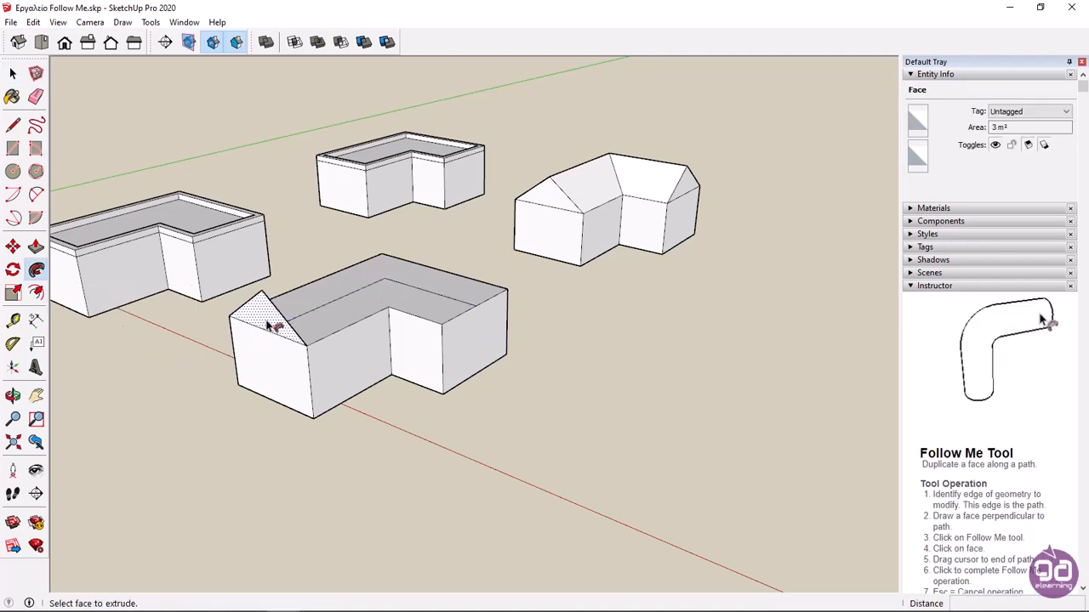
pyautogui.press('space')
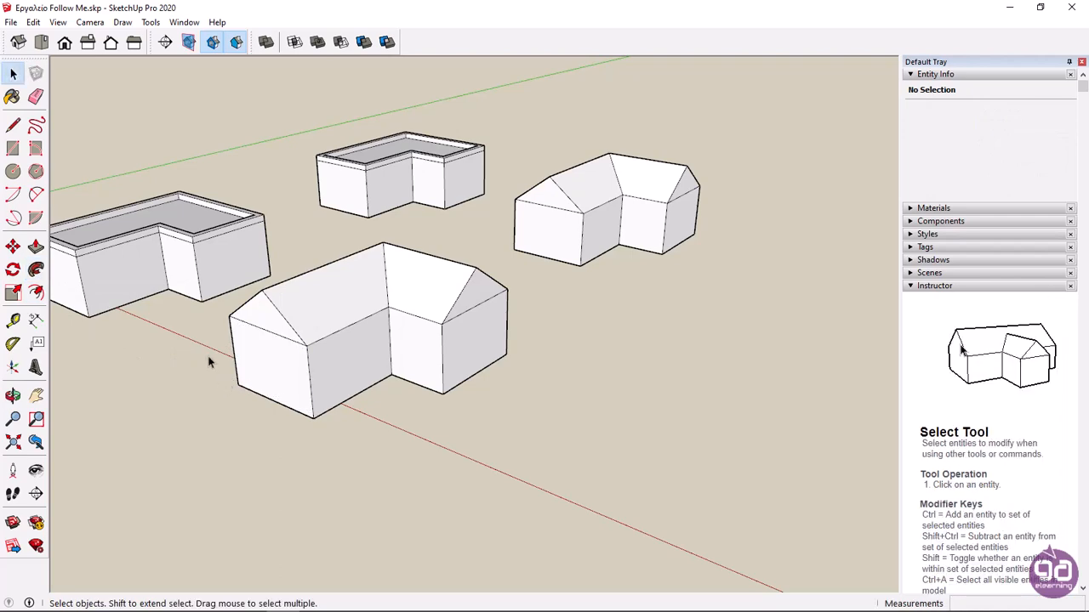
pyautogui.moveTo(192, 352); pyautogui.dragTo(634, 330, button='middle')
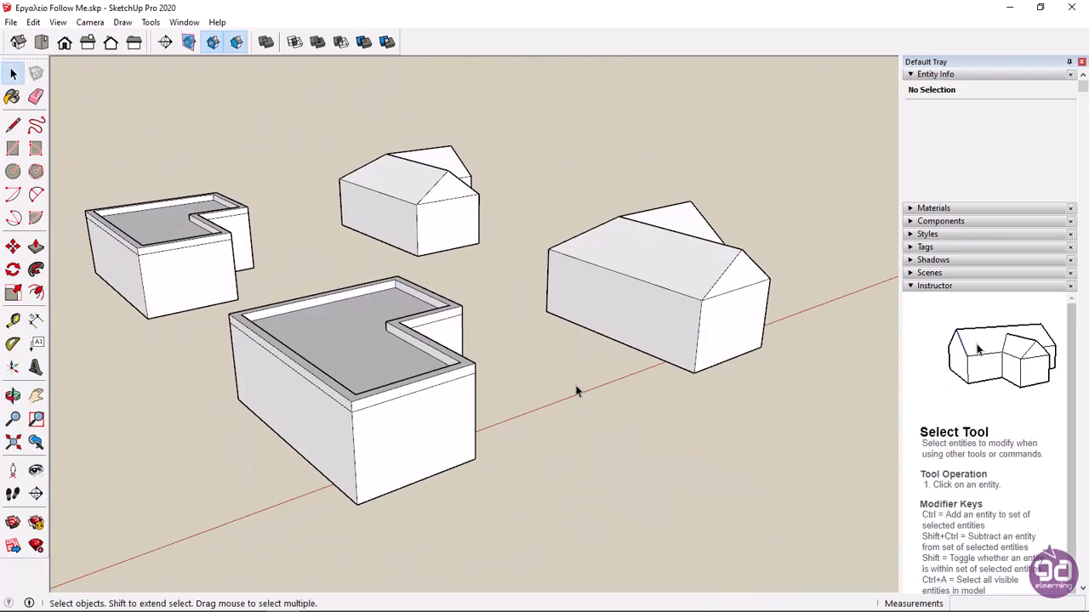